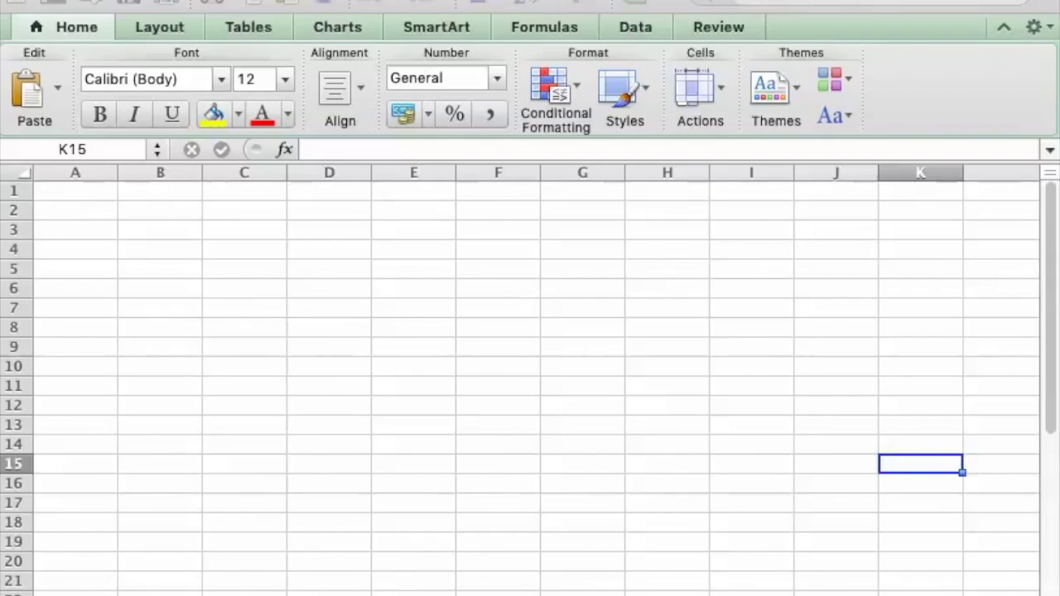
Examine the worksheet grid by selecting individual cells, whole columns, whole rows and the range B3:B9
{"action": "left_click", "coordinate": [149, 208]}
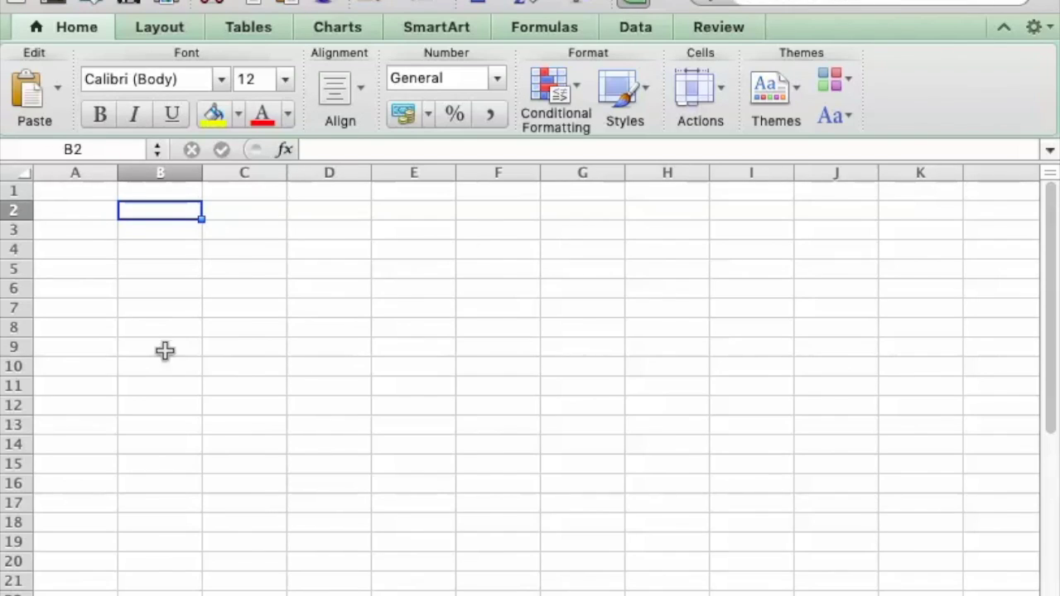
{"action": "left_click", "coordinate": [238, 229]}
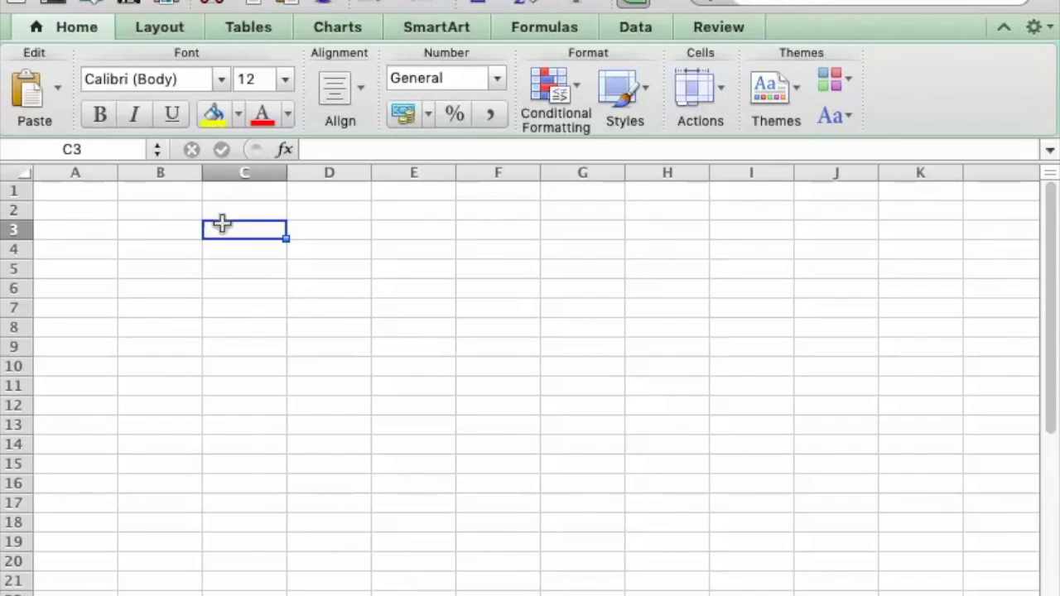
{"action": "left_click", "coordinate": [246, 172]}
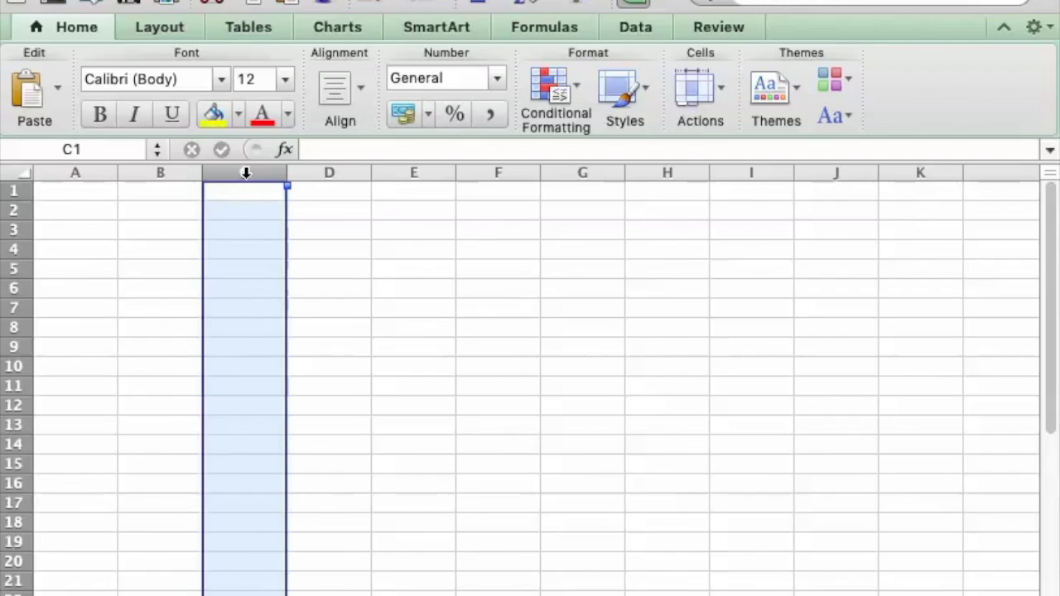
{"action": "left_click", "coordinate": [181, 171]}
{"action": "left_click", "coordinate": [108, 171]}
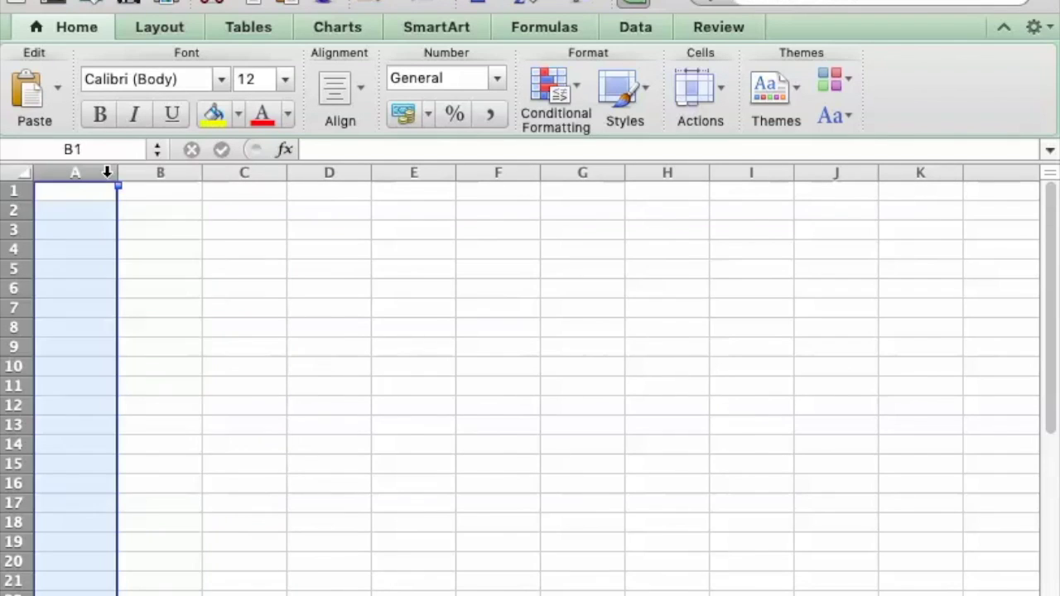
{"action": "left_click", "coordinate": [329, 171]}
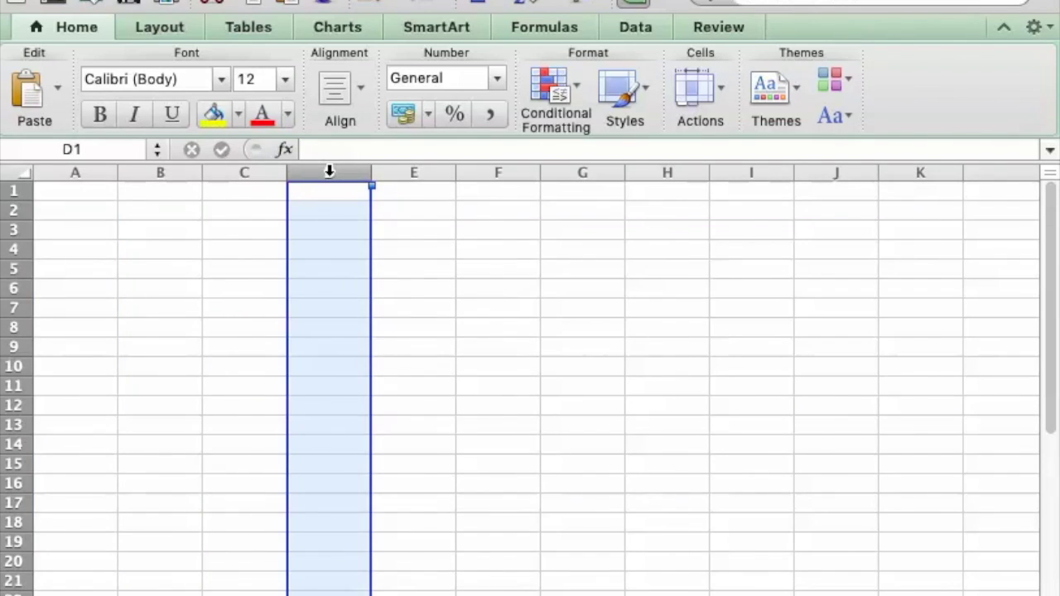
{"action": "left_click", "coordinate": [12, 209]}
{"action": "left_click", "coordinate": [15, 239]}
{"action": "left_click", "coordinate": [12, 248]}
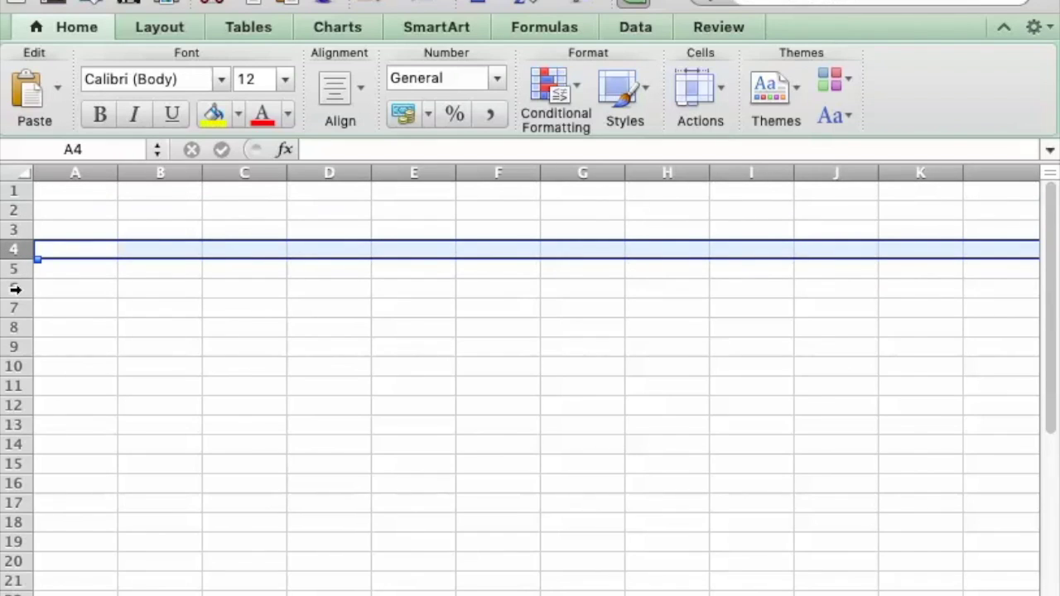
{"action": "left_click", "coordinate": [15, 289]}
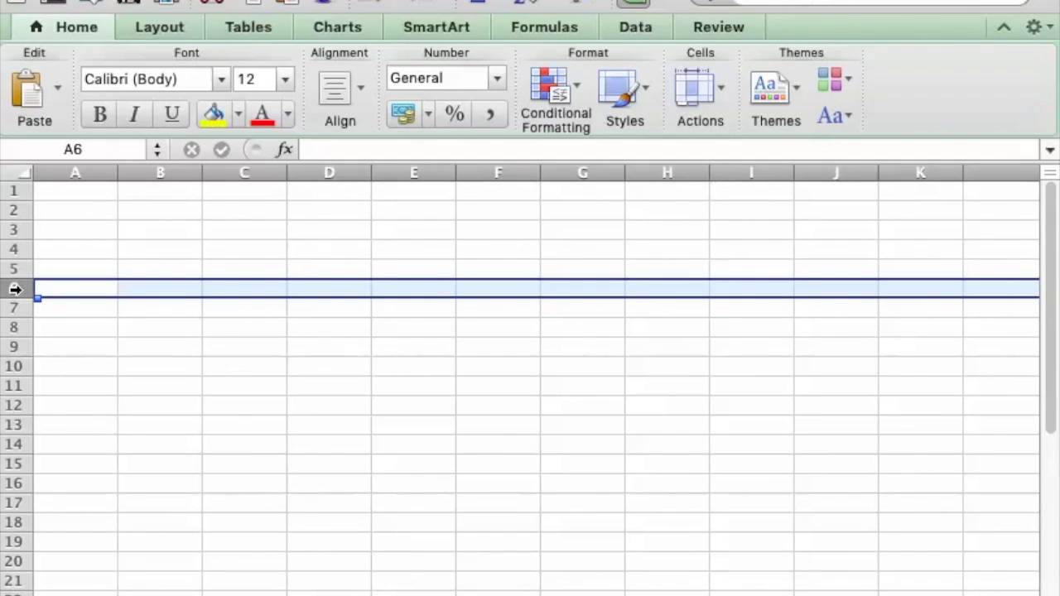
{"action": "left_click", "coordinate": [196, 368]}
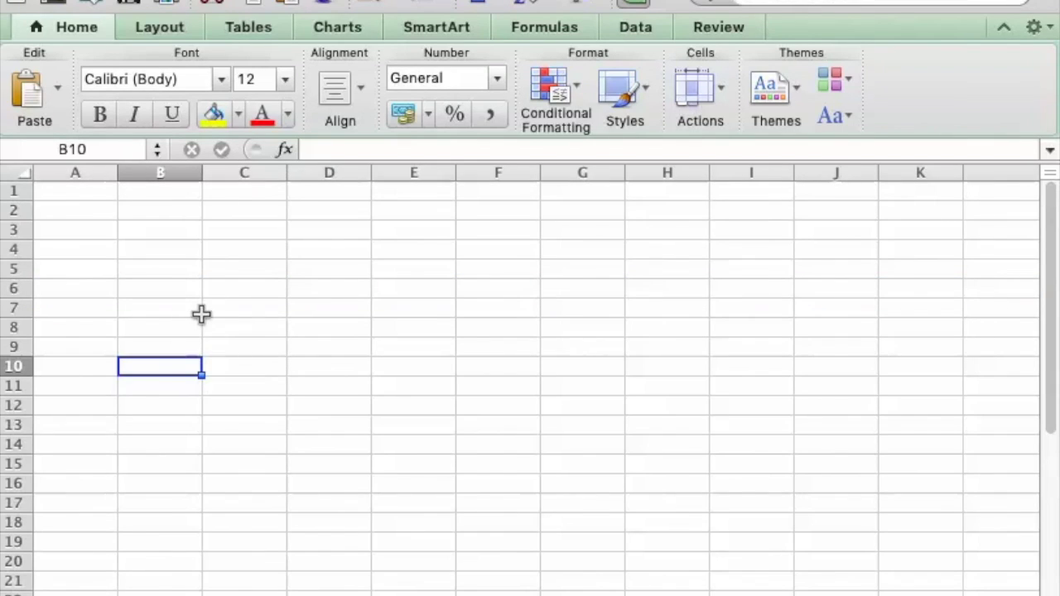
{"action": "left_click_drag", "start_coordinate": [179, 226], "coordinate": [176, 351]}
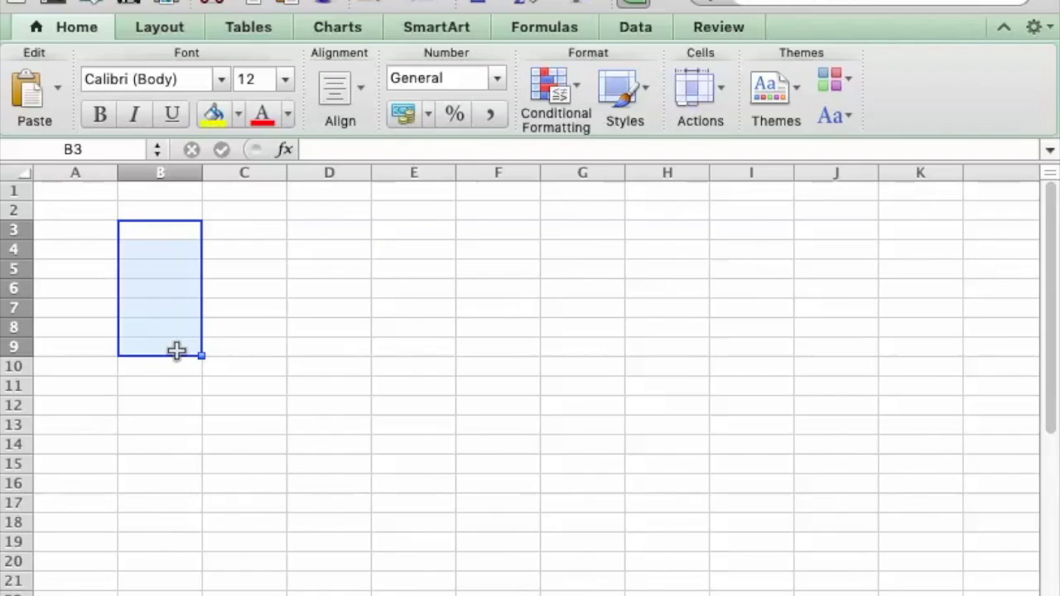
Enter the numbers 2, 3, 4, 5, 6 and 7 down cells B3 to B8
{"action": "left_click", "coordinate": [161, 231]}
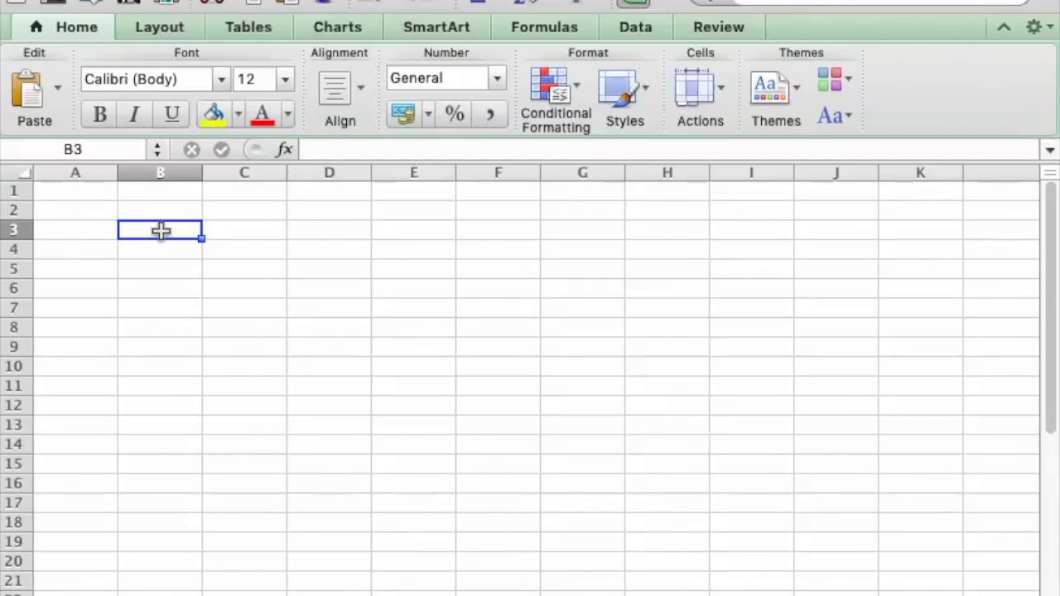
{"action": "type", "text": "2"}
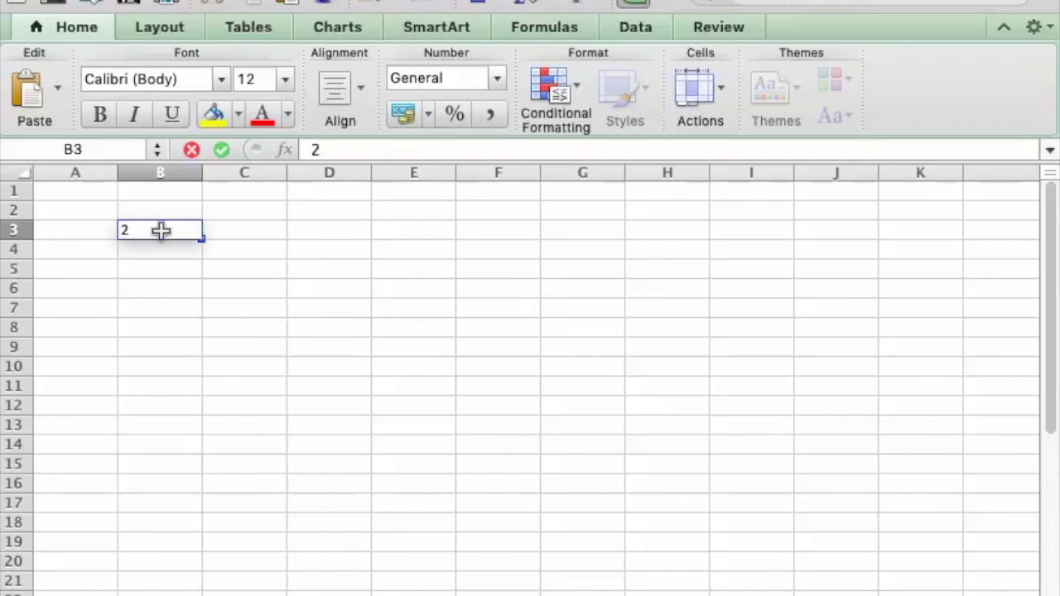
{"action": "key", "text": "Return"}
{"action": "type", "text": "3"}
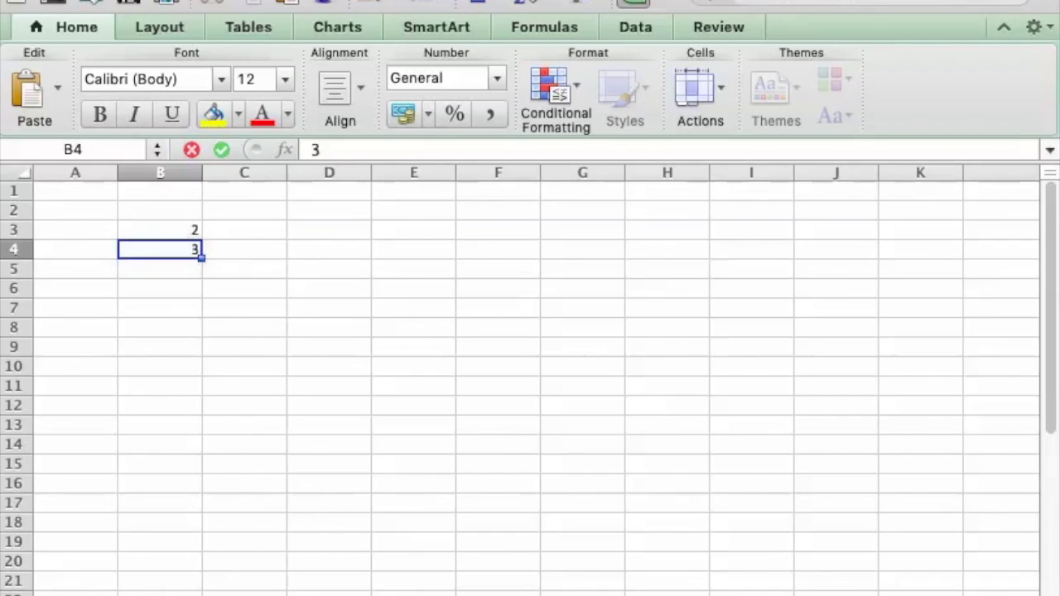
{"action": "key", "text": "Return"}
{"action": "type", "text": "4"}
{"action": "key", "text": "Return"}
{"action": "type", "text": "5"}
{"action": "key", "text": "Return"}
{"action": "type", "text": "6"}
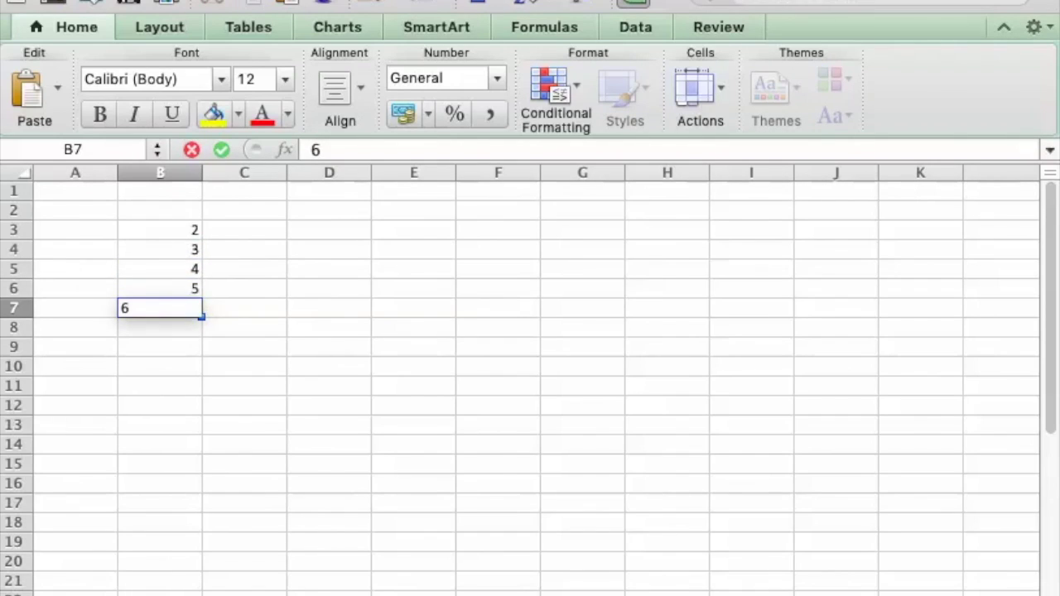
{"action": "key", "text": "Return"}
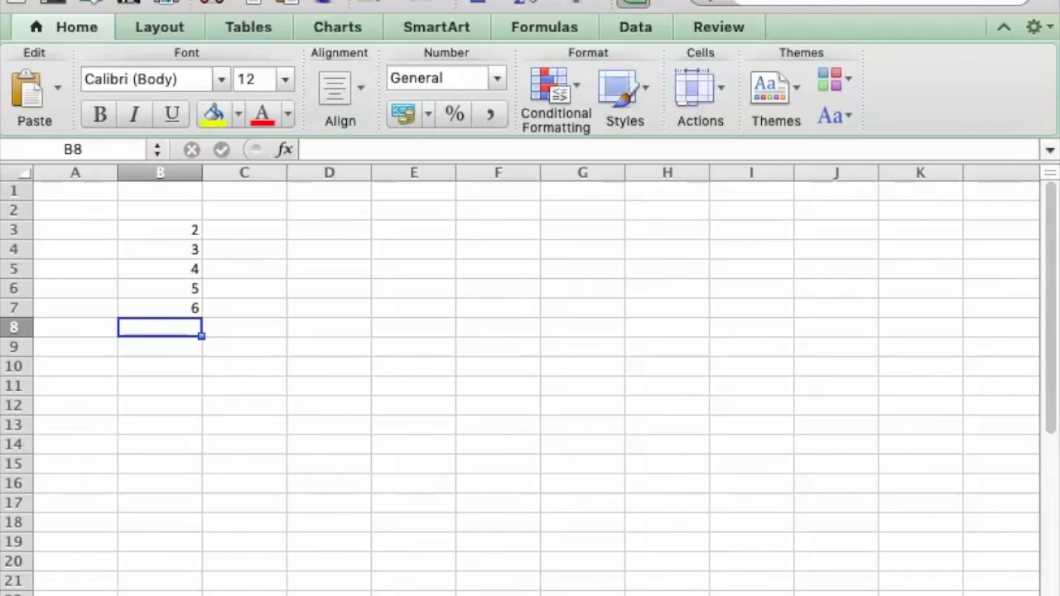
{"action": "type", "text": "7"}
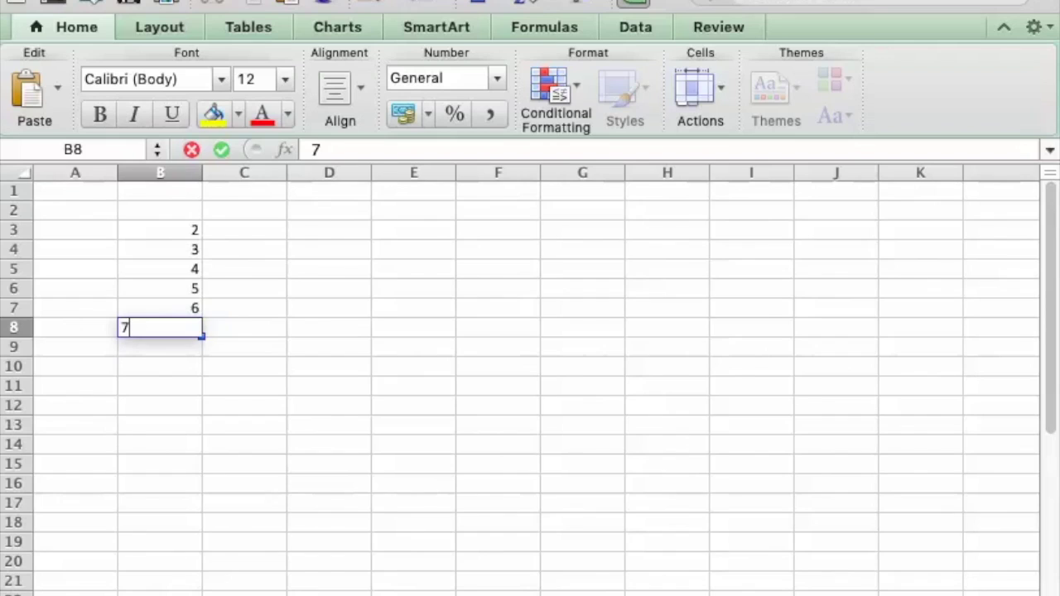
{"action": "key", "text": "Return"}
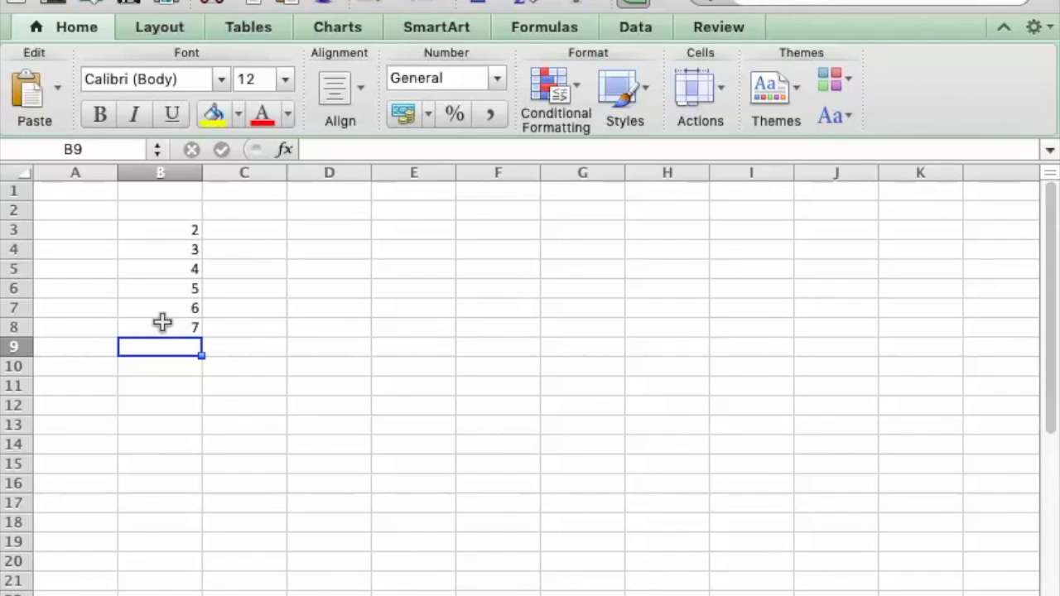
Extend the number series in B3:B8 down to B16 with AutoFill so that it ends at 15
{"action": "left_click", "coordinate": [165, 229]}
{"action": "left_click_drag", "start_coordinate": [165, 229], "coordinate": [167, 331]}
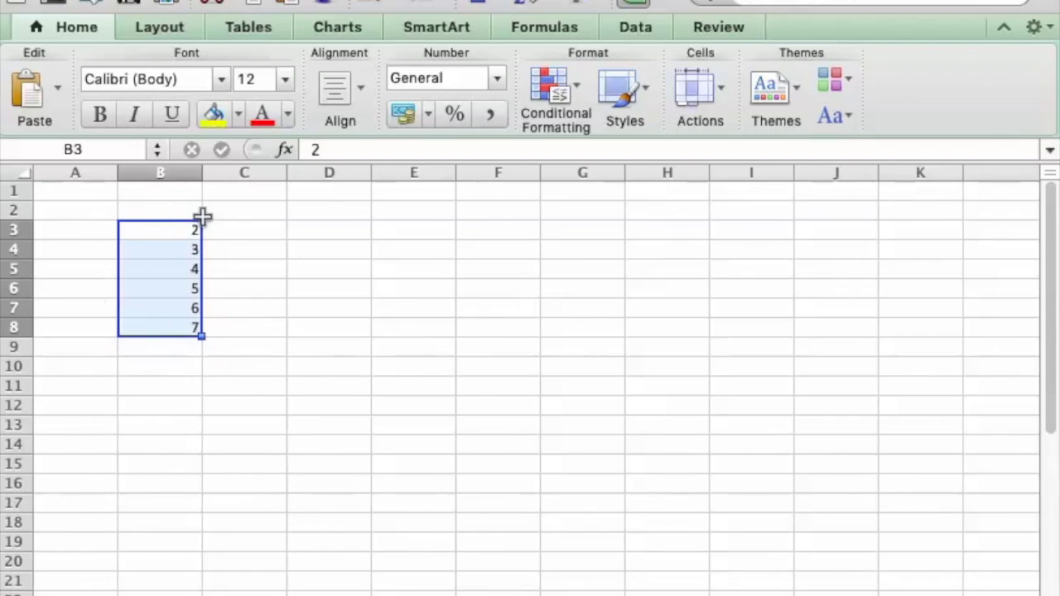
{"action": "left_click_drag", "start_coordinate": [182, 233], "coordinate": [173, 324]}
{"action": "left_click_drag", "start_coordinate": [202, 336], "coordinate": [220, 488]}
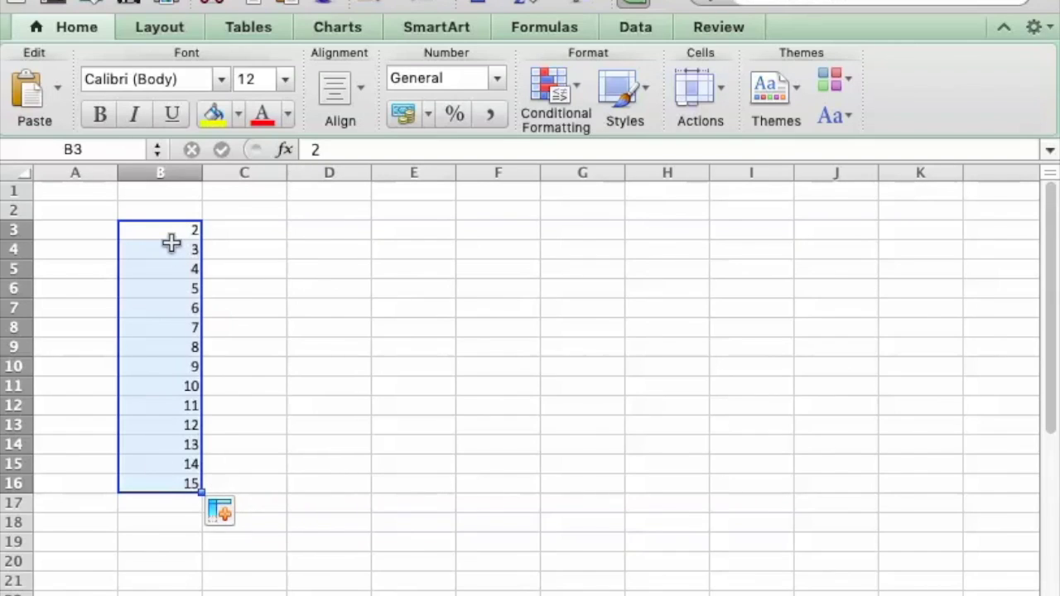
{"action": "left_click_drag", "start_coordinate": [171, 243], "coordinate": [147, 472]}
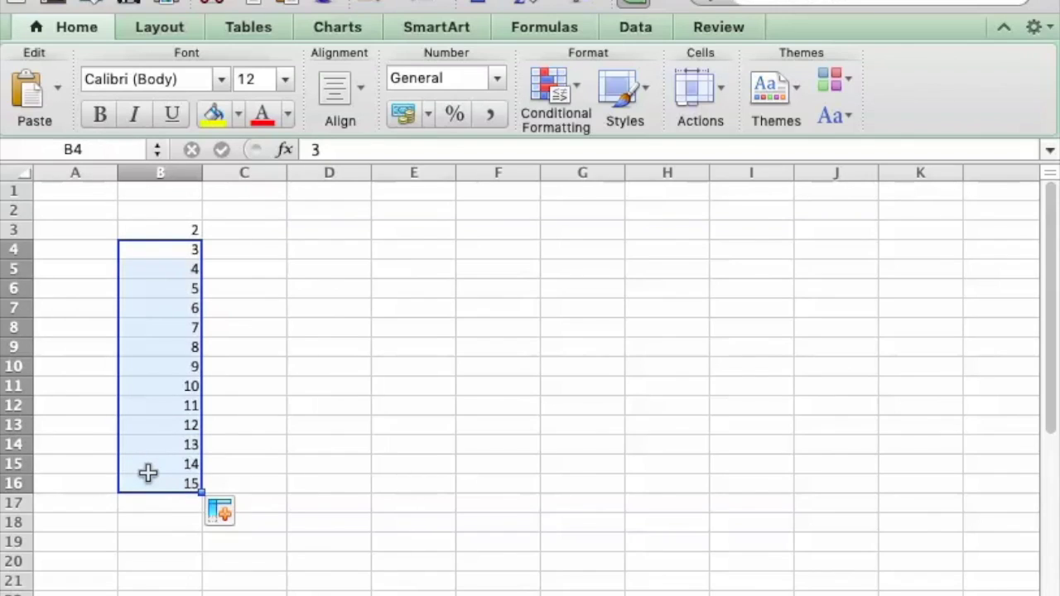
Enter the even numbers 2, 4, 6 and 8 down cells C3 to C6
{"action": "left_click", "coordinate": [265, 230]}
{"action": "type", "text": "2"}
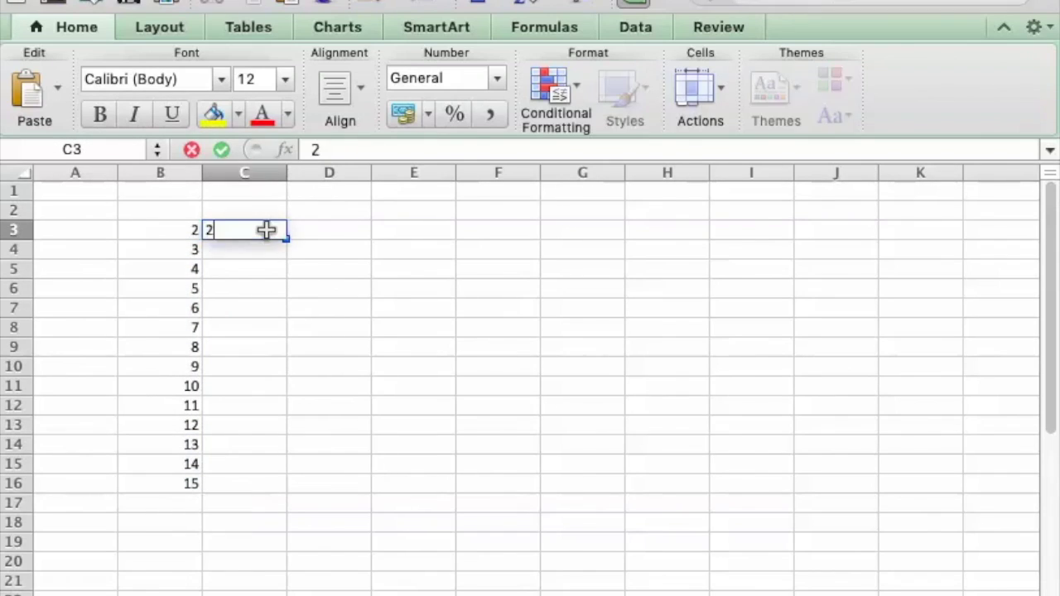
{"action": "key", "text": "Return"}
{"action": "type", "text": "4"}
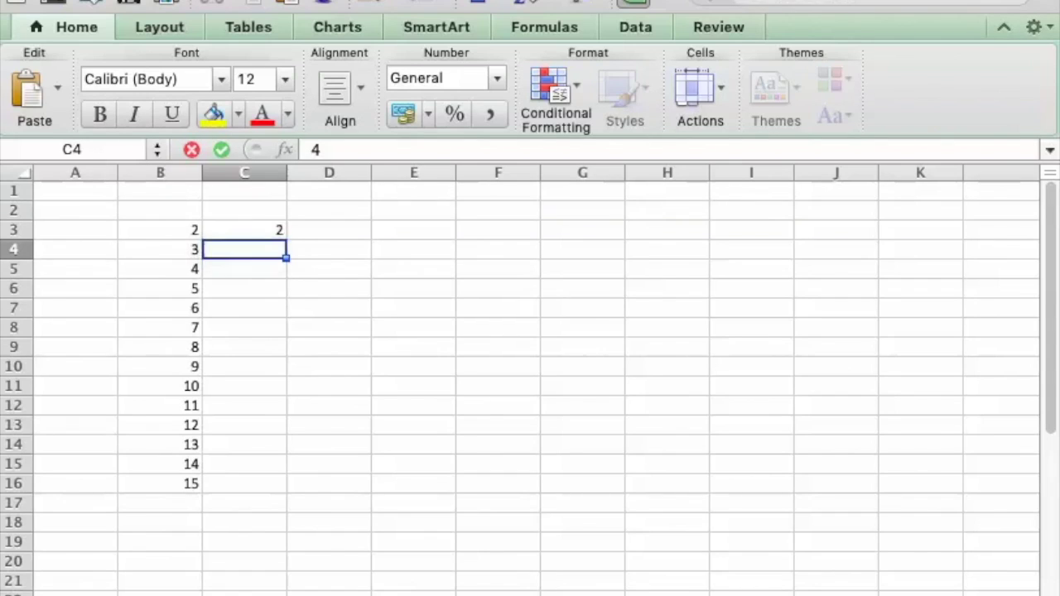
{"action": "key", "text": "Return"}
{"action": "type", "text": "6"}
{"action": "key", "text": "Return"}
{"action": "type", "text": "8"}
{"action": "key", "text": "Return"}
Extend the even-number series in C3:C6 down to C16 with AutoFill so that it ends at 28
{"action": "left_click_drag", "start_coordinate": [267, 227], "coordinate": [260, 290]}
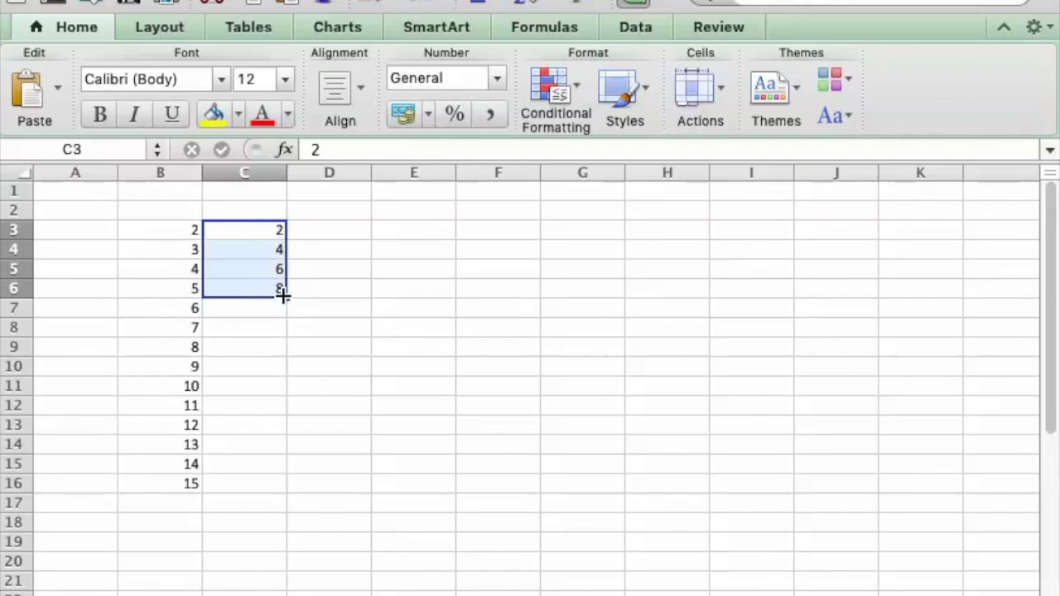
{"action": "left_click_drag", "start_coordinate": [284, 297], "coordinate": [263, 488]}
{"action": "left_click", "coordinate": [331, 485]}
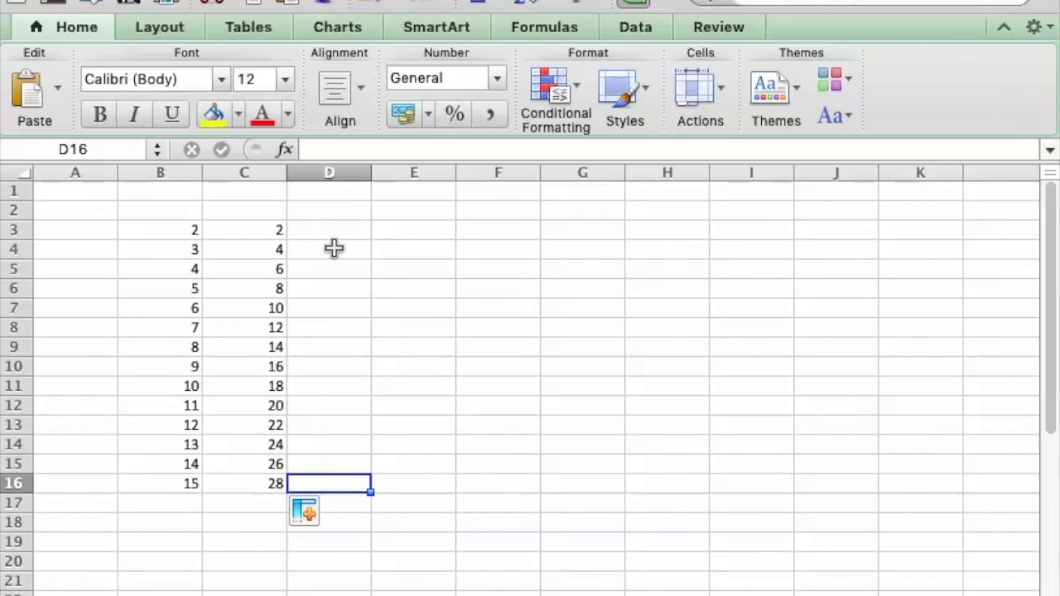
Enter the date 3/14/2018 in cell D3
{"action": "left_click", "coordinate": [349, 226]}
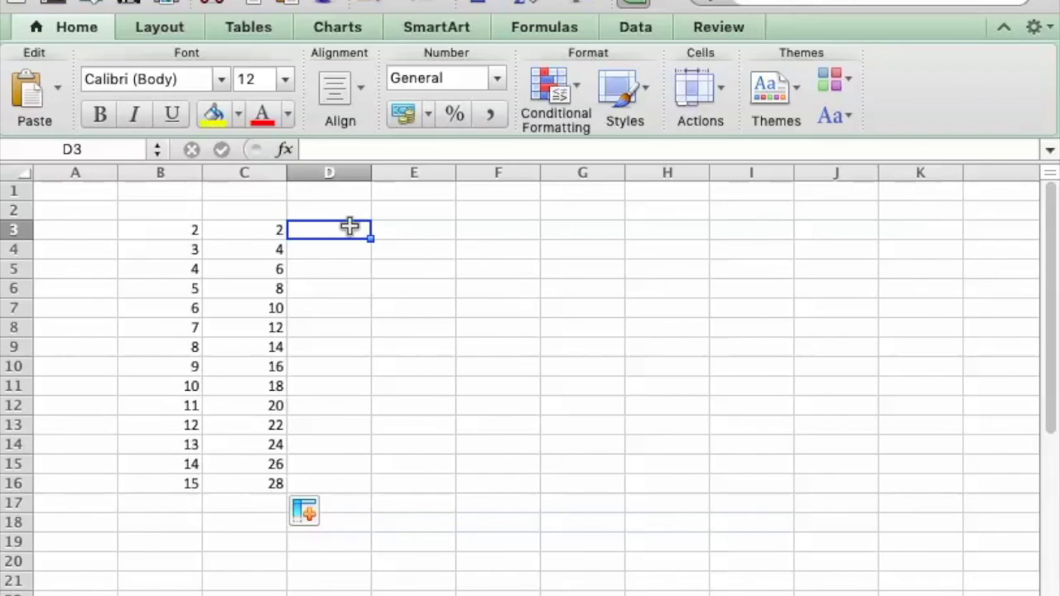
{"action": "type", "text": "3/1"}
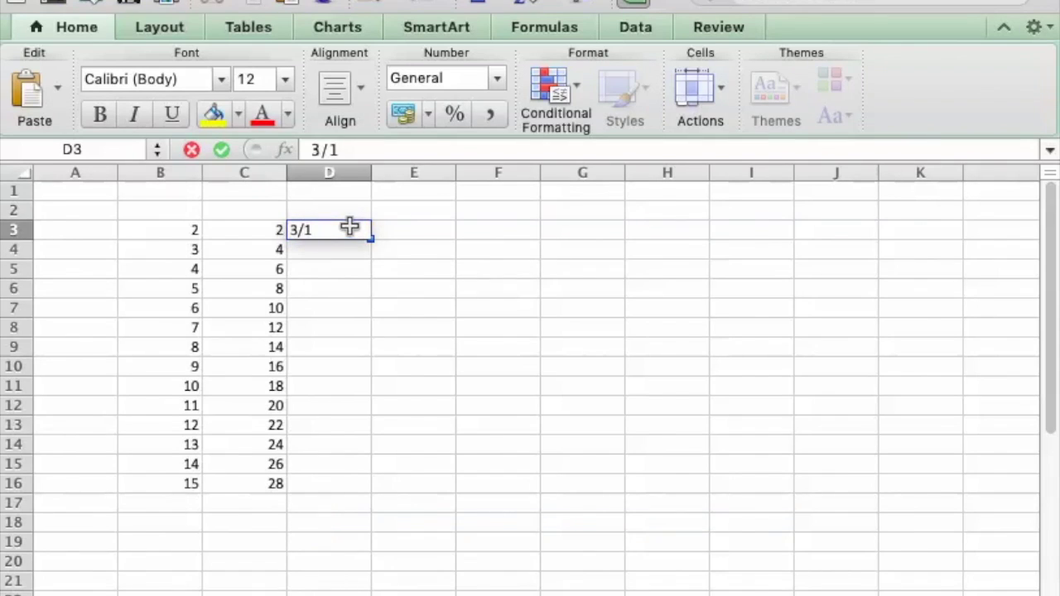
{"action": "type", "text": "4/2018"}
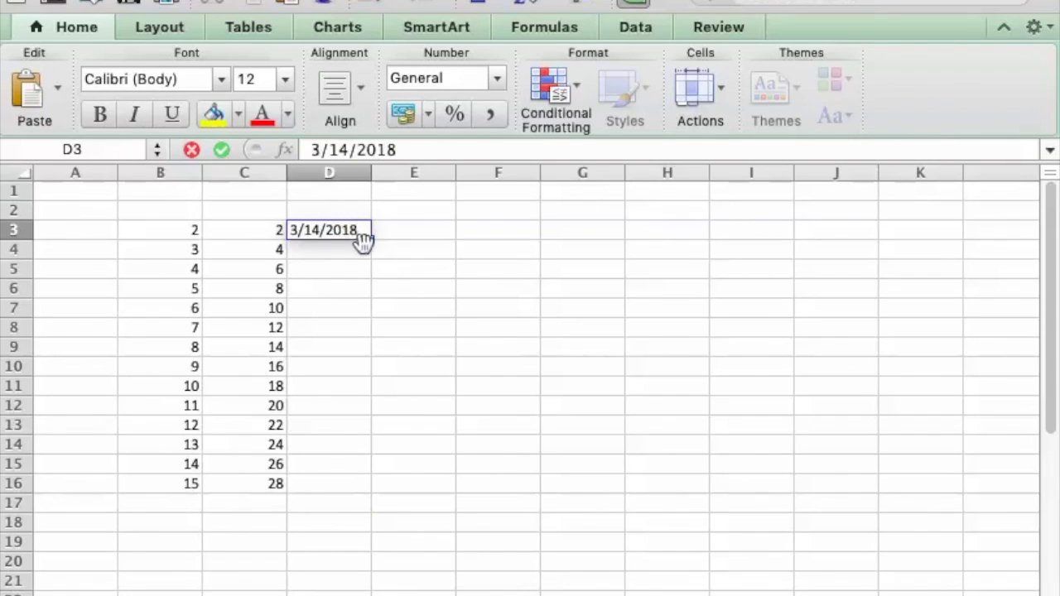
{"action": "key", "text": "Return"}
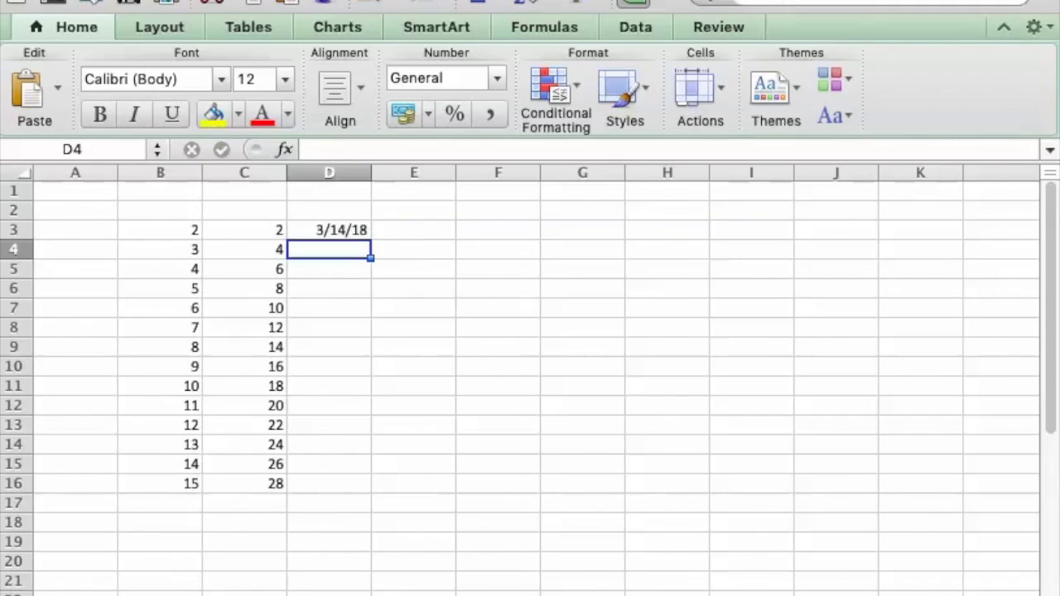
Fill consecutive daily dates from D3 down to D16, ending with 3/27/18
{"action": "left_click", "coordinate": [359, 231]}
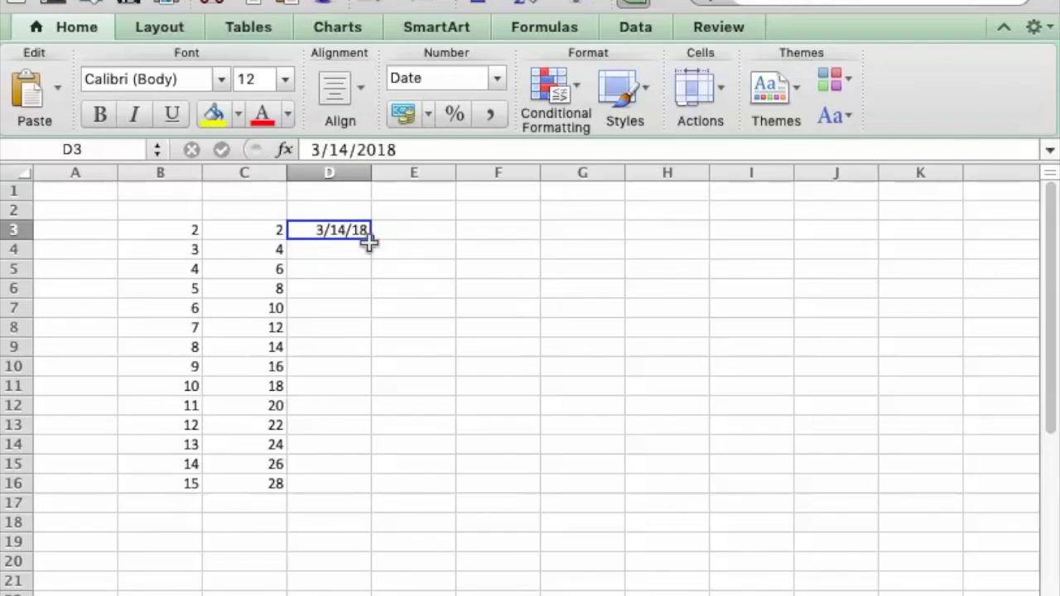
{"action": "left_click", "coordinate": [368, 252]}
{"action": "left_click_drag", "start_coordinate": [369, 252], "coordinate": [384, 485]}
{"action": "left_click", "coordinate": [355, 227]}
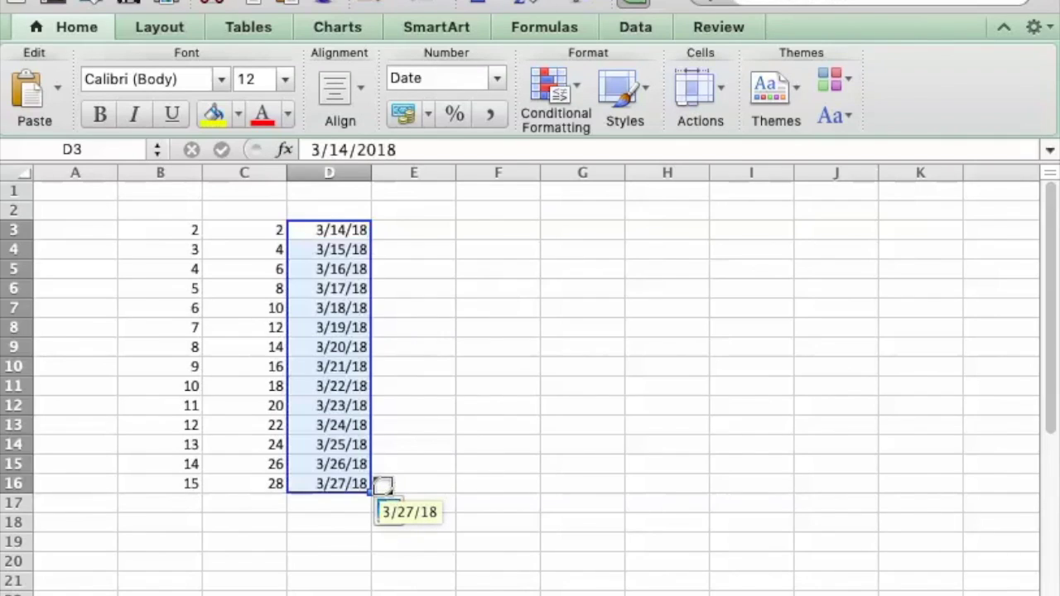
{"action": "left_click", "coordinate": [422, 488]}
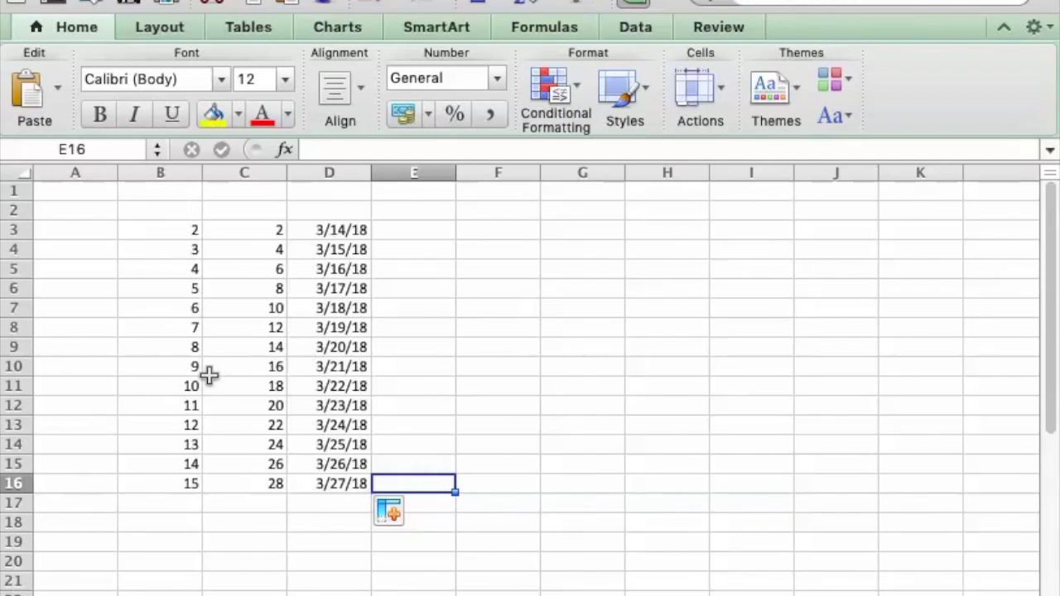
Make rows 4 and 5 taller individually
{"action": "left_click", "coordinate": [12, 251]}
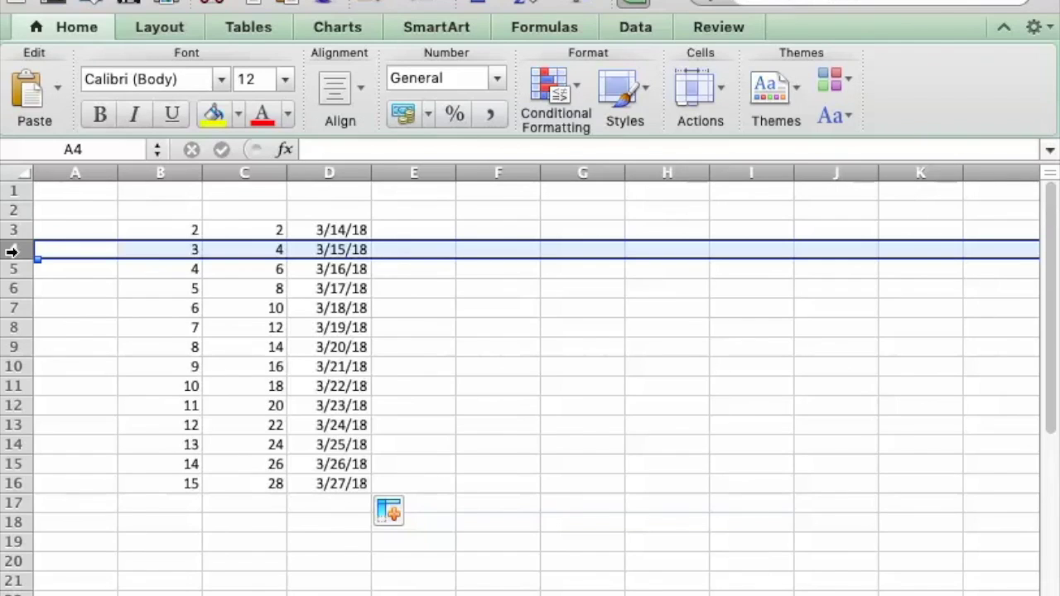
{"action": "left_click", "coordinate": [101, 288]}
{"action": "left_click", "coordinate": [17, 248]}
{"action": "left_click_drag", "start_coordinate": [18, 258], "coordinate": [17, 296]}
{"action": "left_click", "coordinate": [45, 315]}
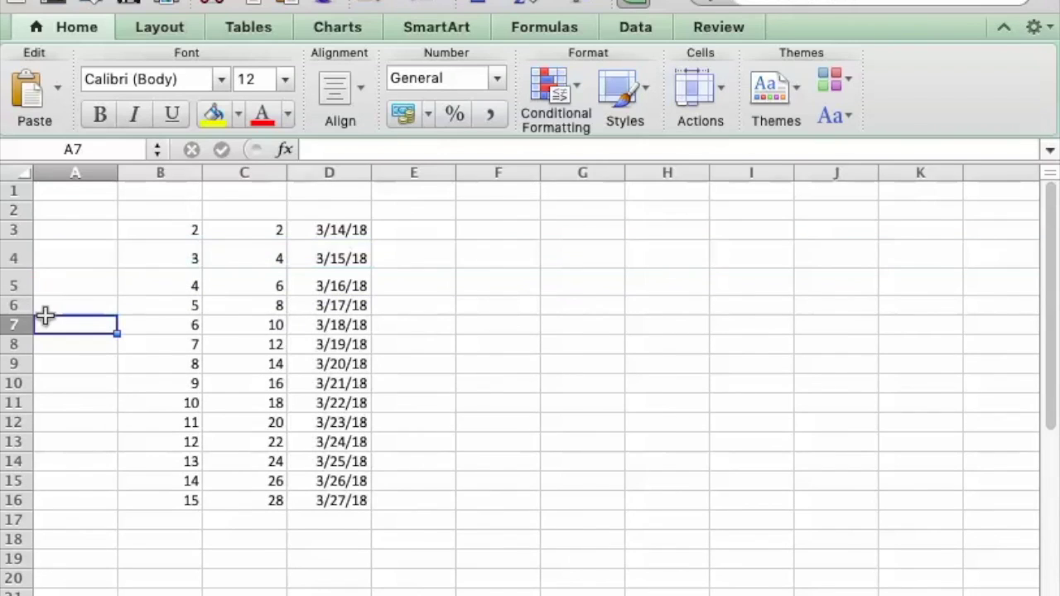
Increase the height of all rows in the worksheet uniformly, with the entire sheet selected
{"action": "left_click", "coordinate": [5, 171]}
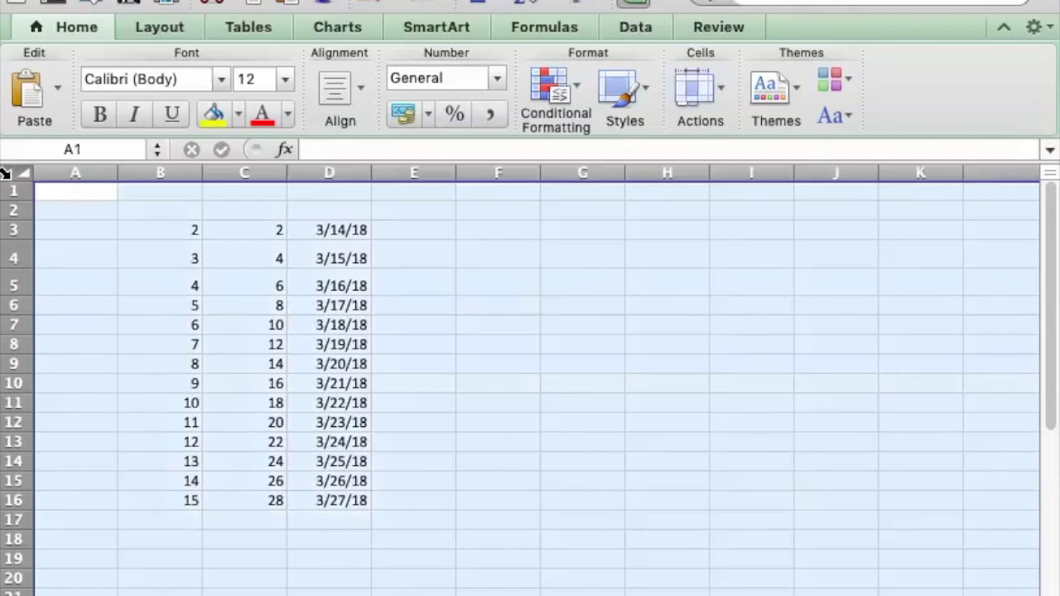
{"action": "left_click_drag", "start_coordinate": [15, 240], "coordinate": [19, 251]}
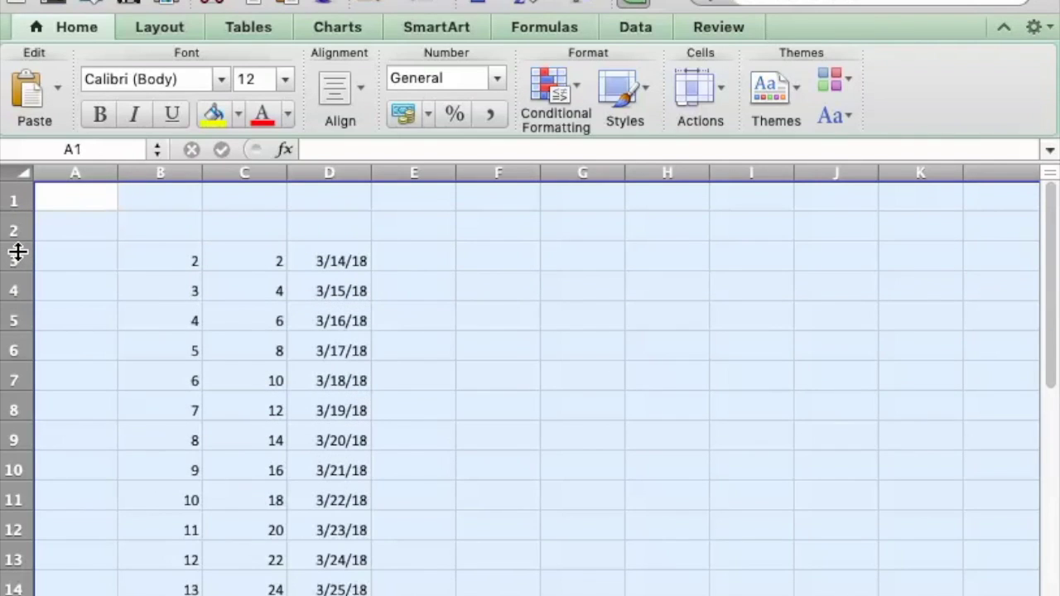
{"action": "left_click", "coordinate": [437, 361]}
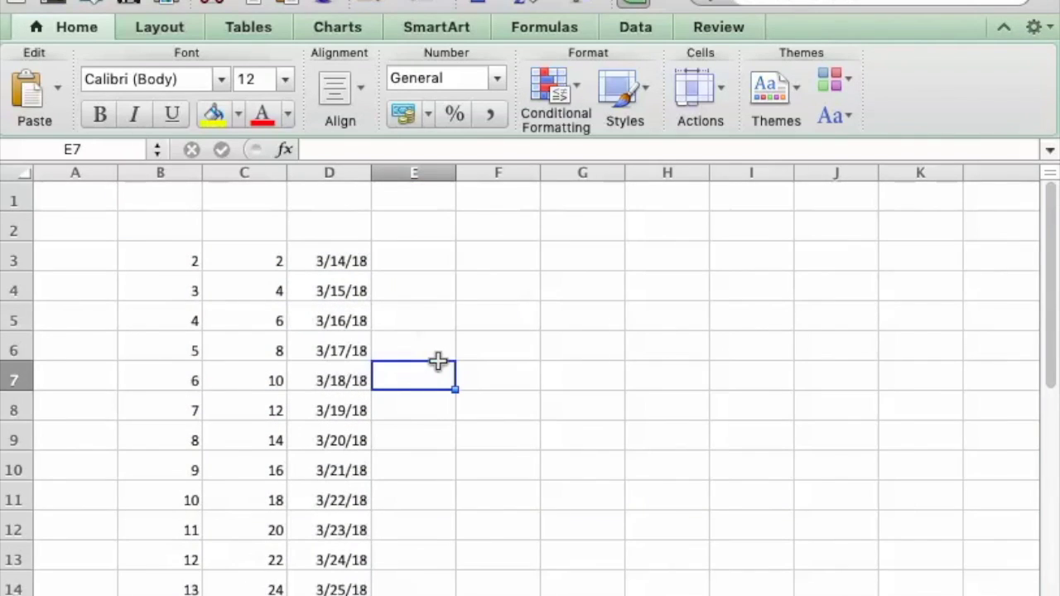
Reduce the height of all rows uniformly, with the entire worksheet selected
{"action": "scroll", "coordinate": [437, 360], "scroll_direction": "down", "scroll_amount": 4}
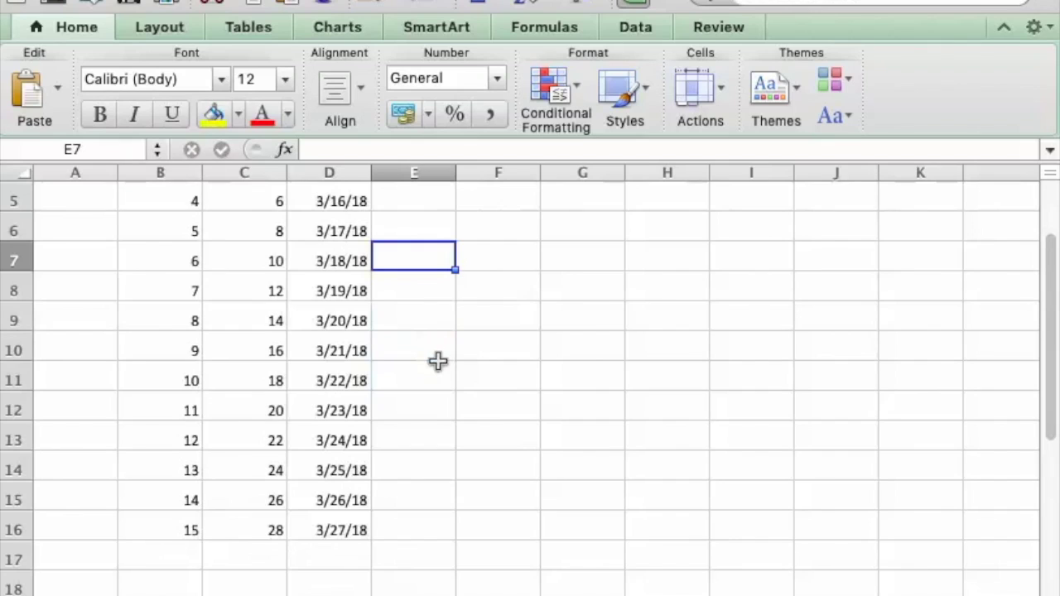
{"action": "left_click", "coordinate": [17, 172]}
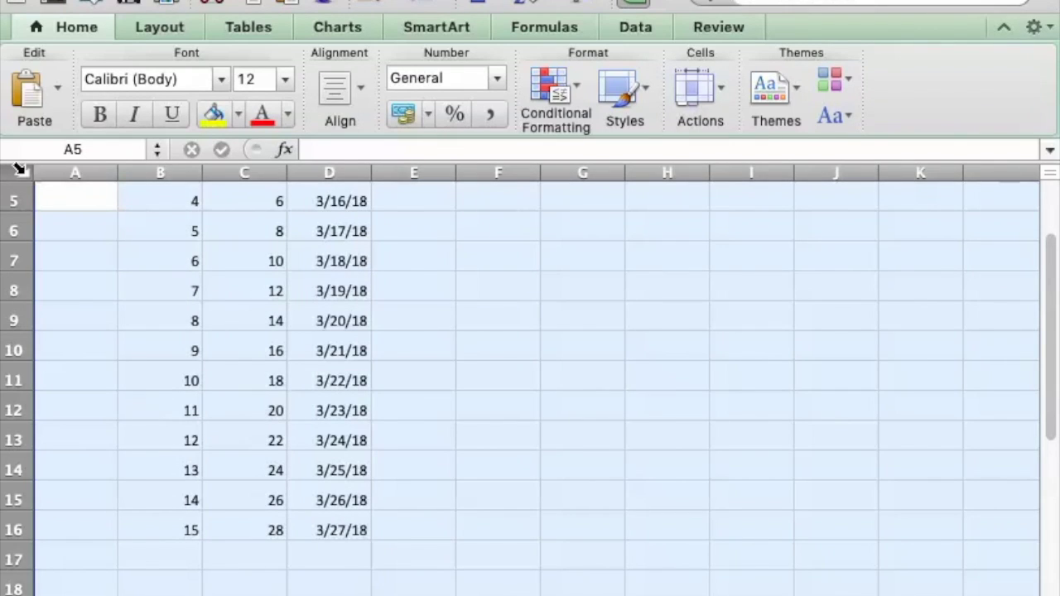
{"action": "left_click_drag", "start_coordinate": [15, 210], "coordinate": [17, 199]}
{"action": "left_click", "coordinate": [319, 405]}
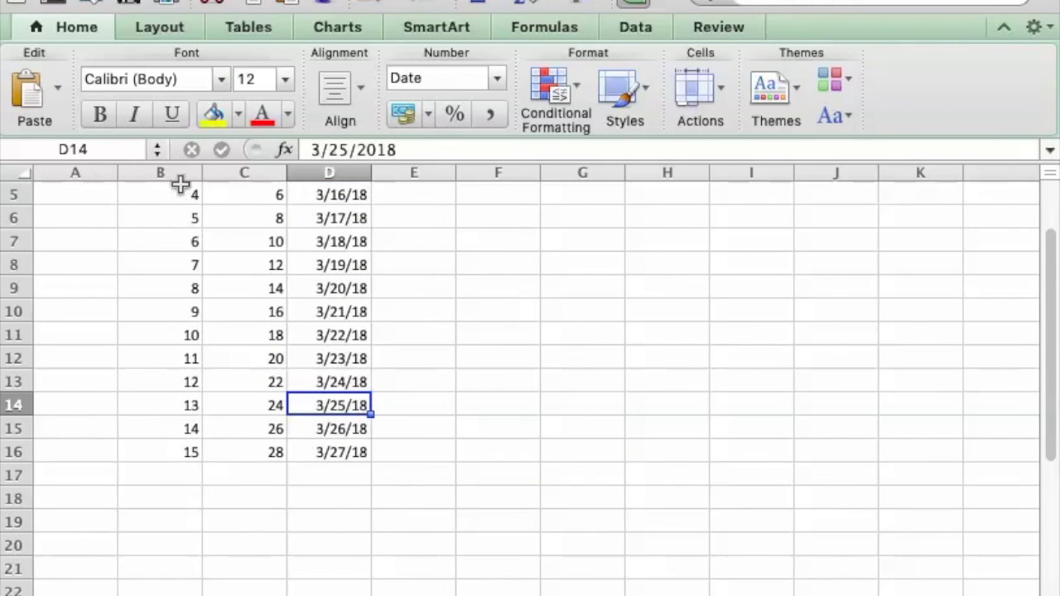
Select columns C and D together and widen both moderately by the same amount
{"action": "left_click_drag", "start_coordinate": [241, 172], "coordinate": [329, 172]}
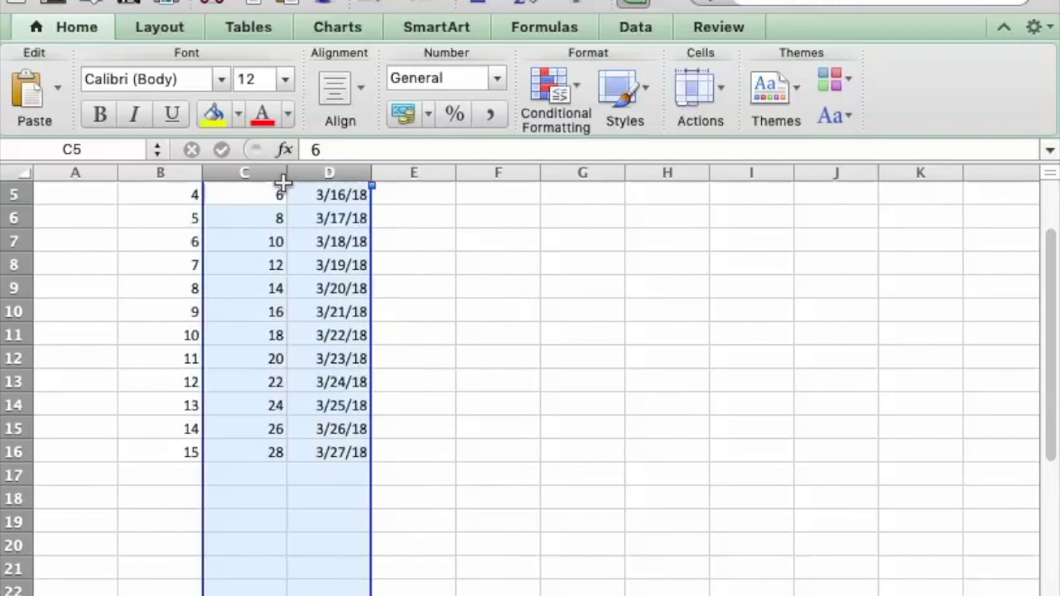
{"action": "left_click_drag", "start_coordinate": [287, 177], "coordinate": [360, 182]}
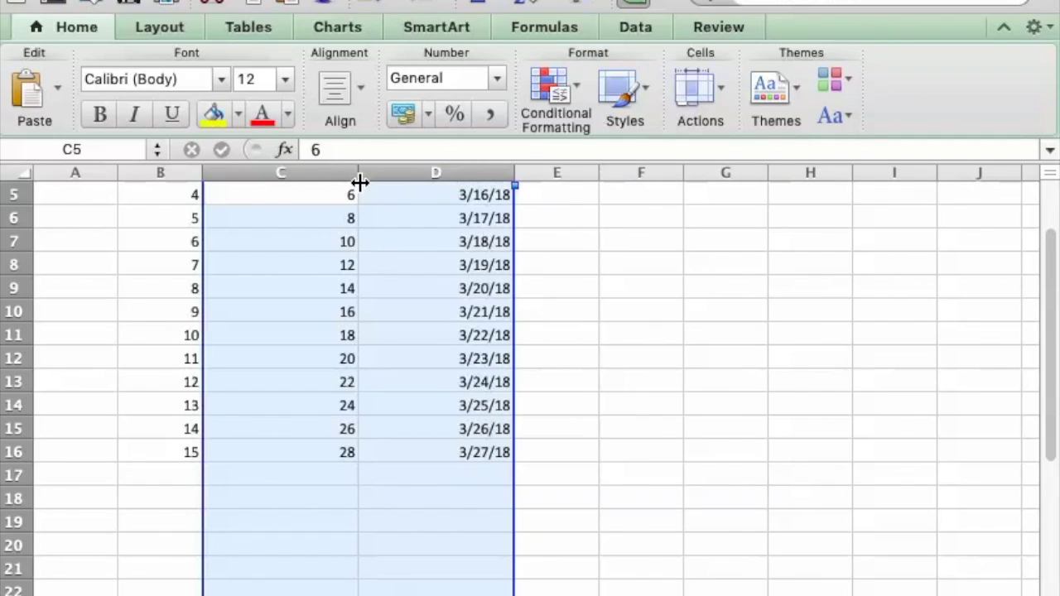
{"action": "left_click_drag", "start_coordinate": [359, 183], "coordinate": [310, 172]}
{"action": "left_click", "coordinate": [339, 185]}
{"action": "left_click", "coordinate": [464, 239]}
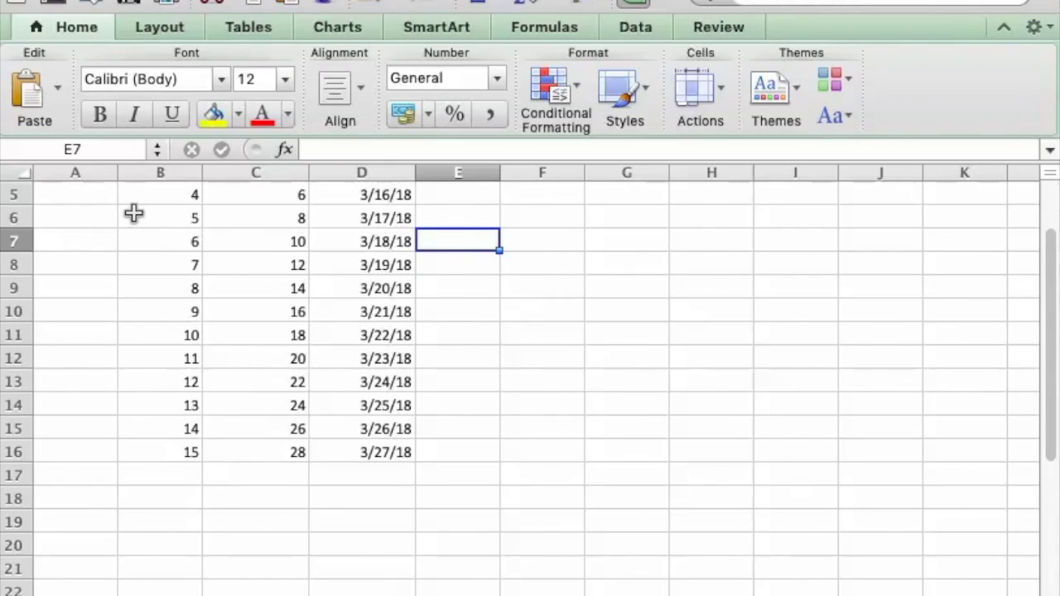
Fill the numbers in cells B3 through B16 with a yellow background
{"action": "left_click_drag", "start_coordinate": [144, 199], "coordinate": [148, 452]}
{"action": "scroll", "coordinate": [146, 450], "scroll_direction": "down", "scroll_amount": 2}
{"action": "scroll", "coordinate": [146, 450], "scroll_direction": "up", "scroll_amount": 6}
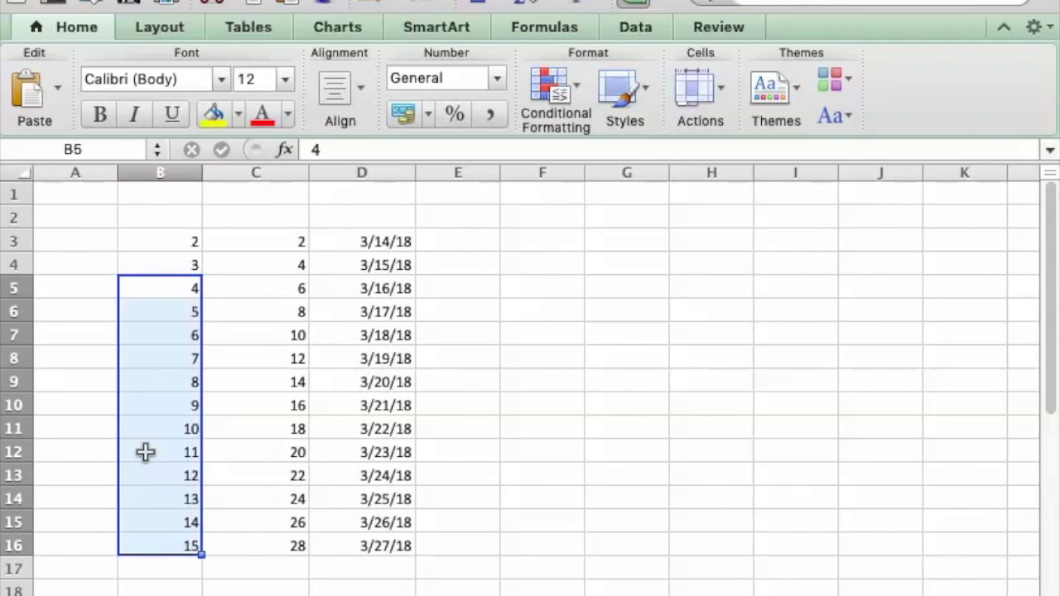
{"action": "left_click_drag", "start_coordinate": [146, 232], "coordinate": [149, 549]}
{"action": "left_click", "coordinate": [214, 114]}
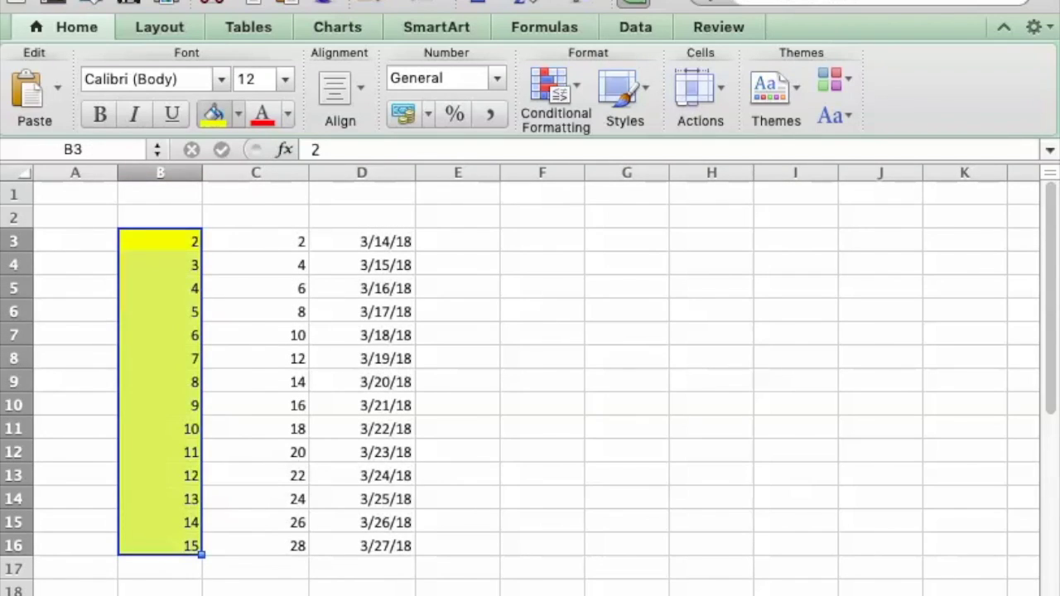
Fill cells C3 through C16 with the light green standard color
{"action": "left_click", "coordinate": [282, 244]}
{"action": "left_click_drag", "start_coordinate": [282, 251], "coordinate": [279, 539]}
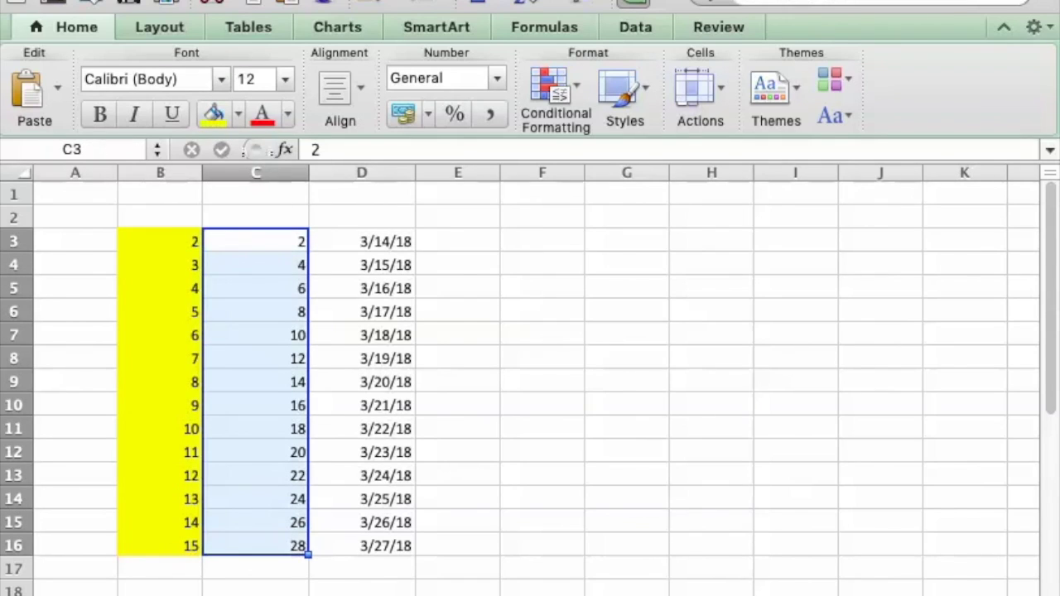
{"action": "left_click", "coordinate": [238, 114]}
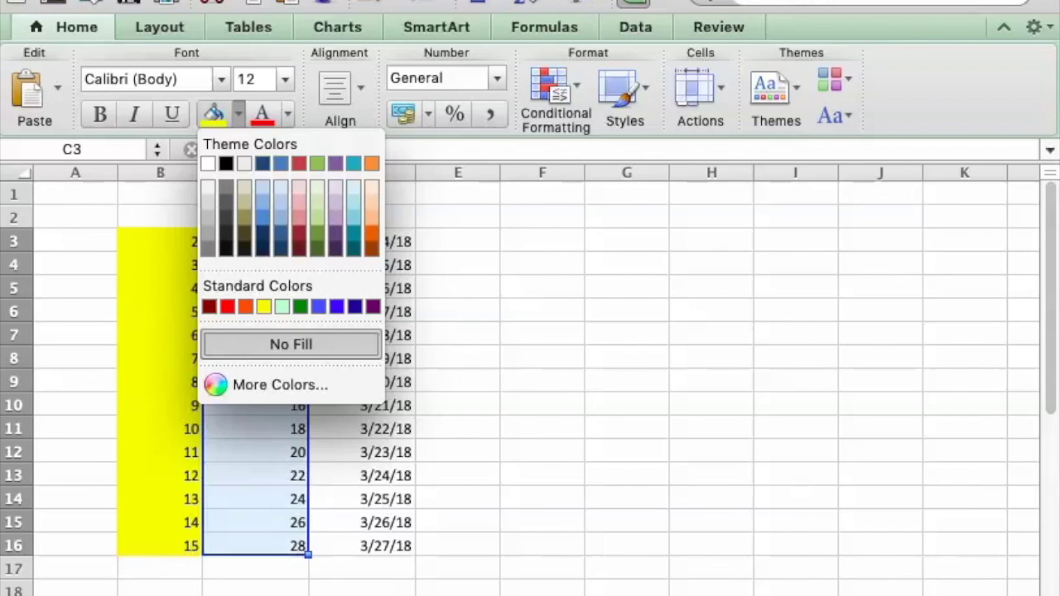
{"action": "left_click", "coordinate": [281, 306]}
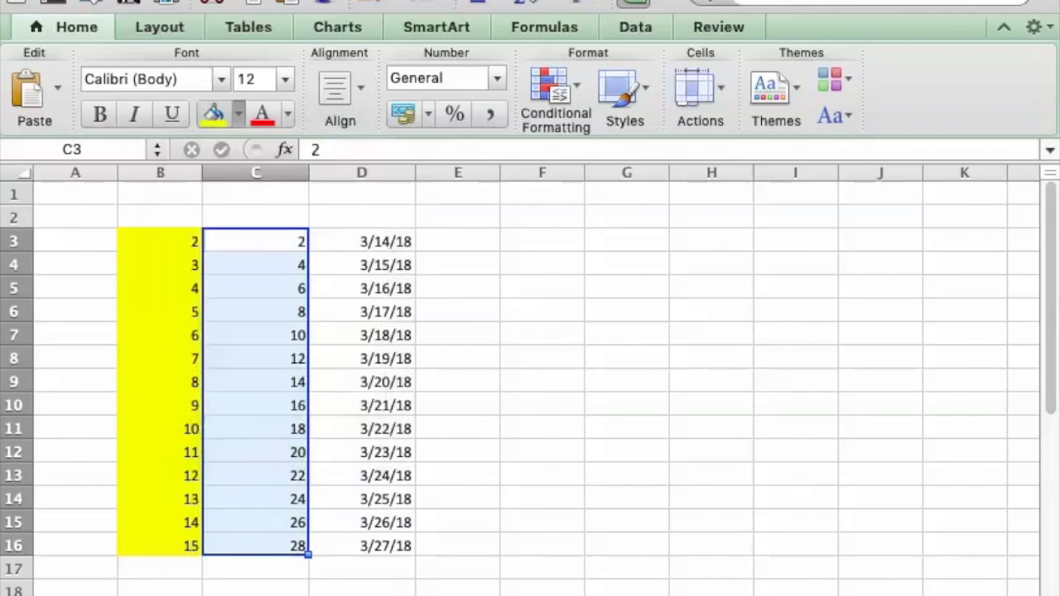
Set the font color of the dates to red, first in D3 through D9 and also in D10 through D16
{"action": "left_click", "coordinate": [354, 405]}
{"action": "left_click_drag", "start_coordinate": [360, 239], "coordinate": [359, 386]}
{"action": "left_click", "coordinate": [262, 113]}
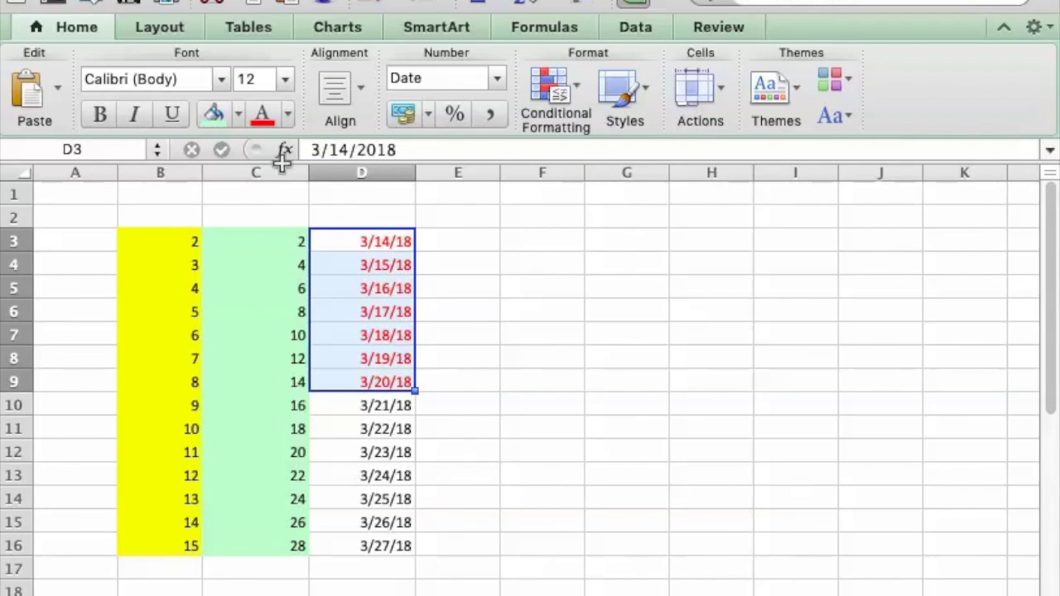
{"action": "left_click_drag", "start_coordinate": [352, 405], "coordinate": [381, 539]}
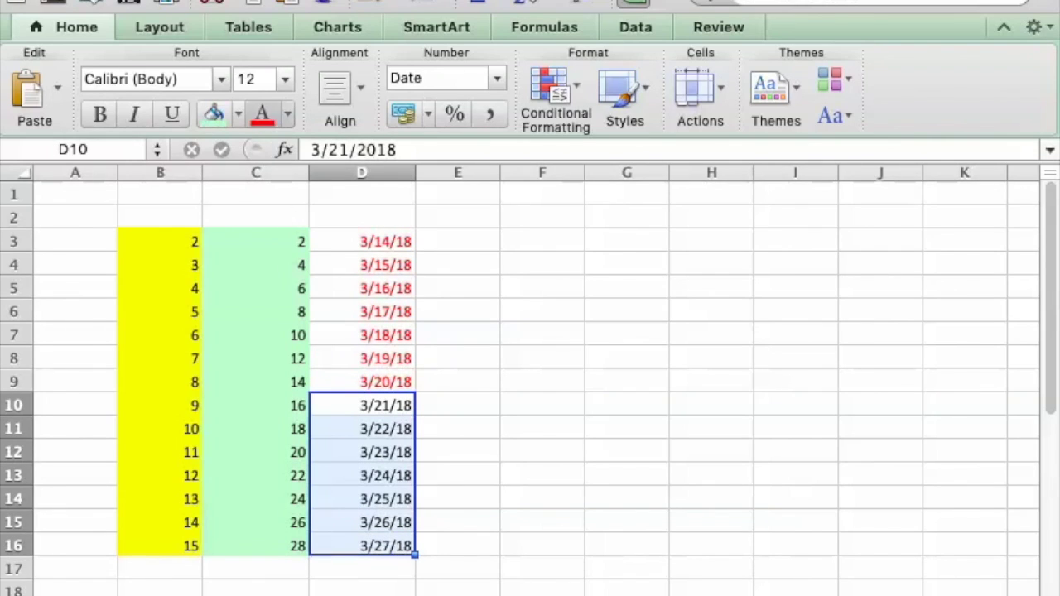
{"action": "left_click", "coordinate": [287, 113]}
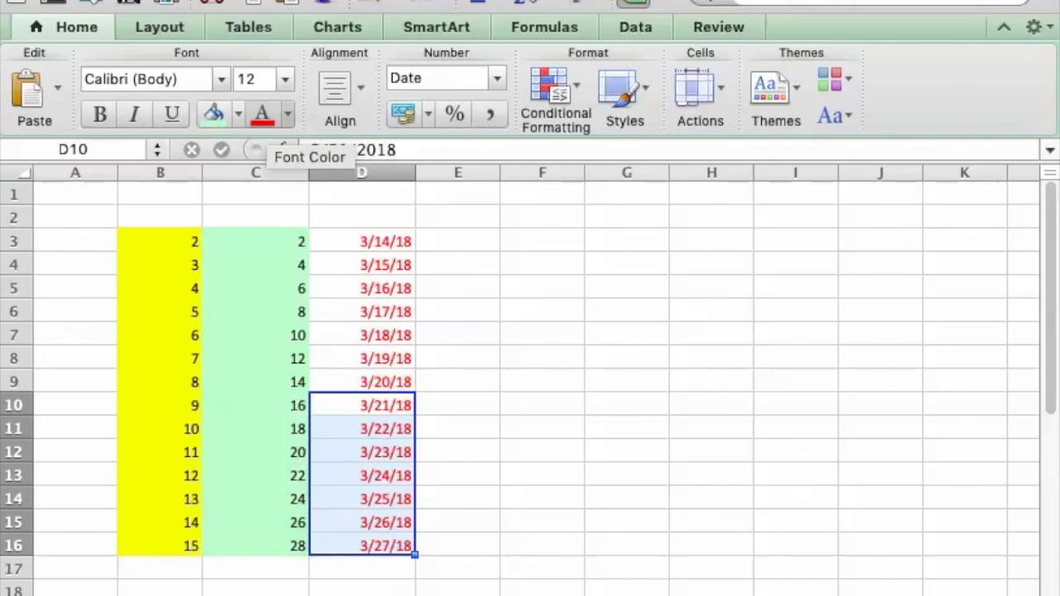